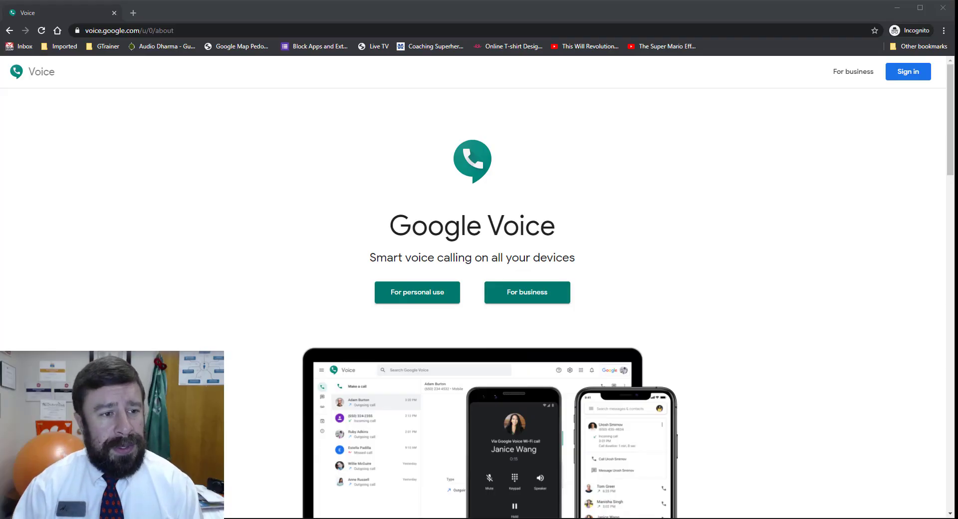
Go to the Google Voice site by typing 'voice.' into the address bar.
{"action": "left_click", "coordinate": [154, 31]}
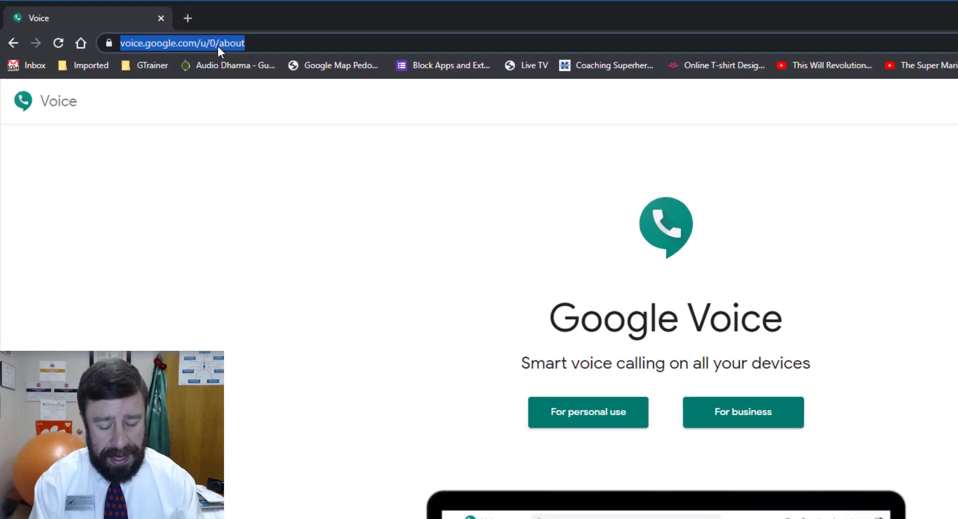
{"action": "type", "text": "voice."}
{"action": "key", "text": "Return"}
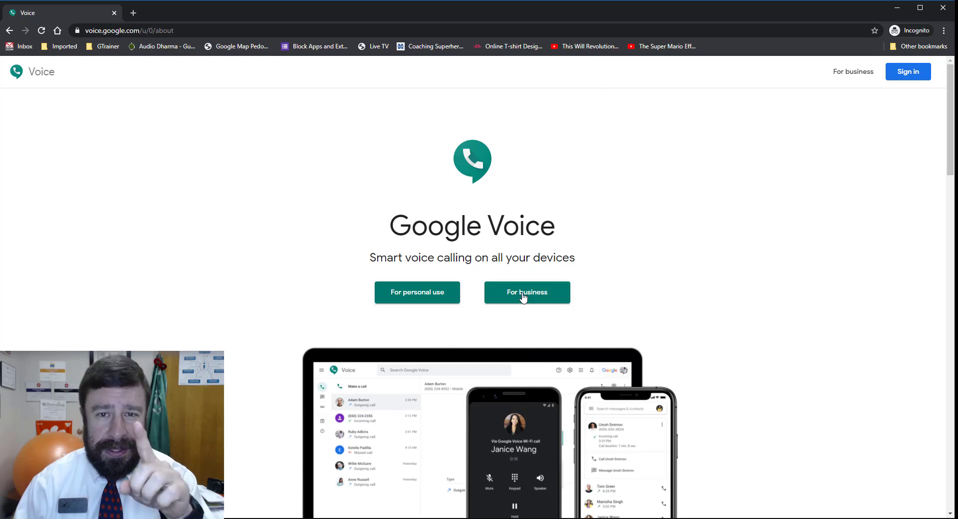
Choose For personal use > Web and accept the terms to begin Google Voice setup.
{"action": "left_click", "coordinate": [418, 296]}
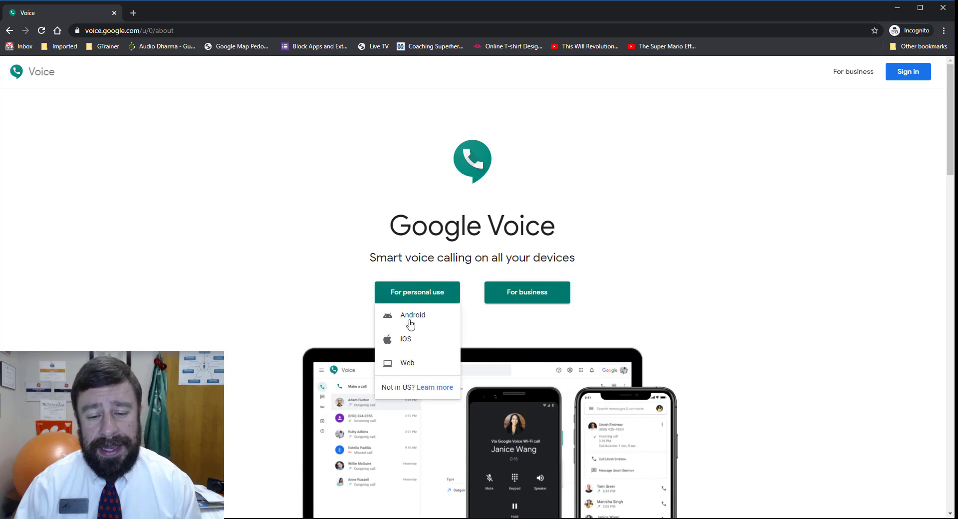
{"action": "left_click", "coordinate": [405, 369]}
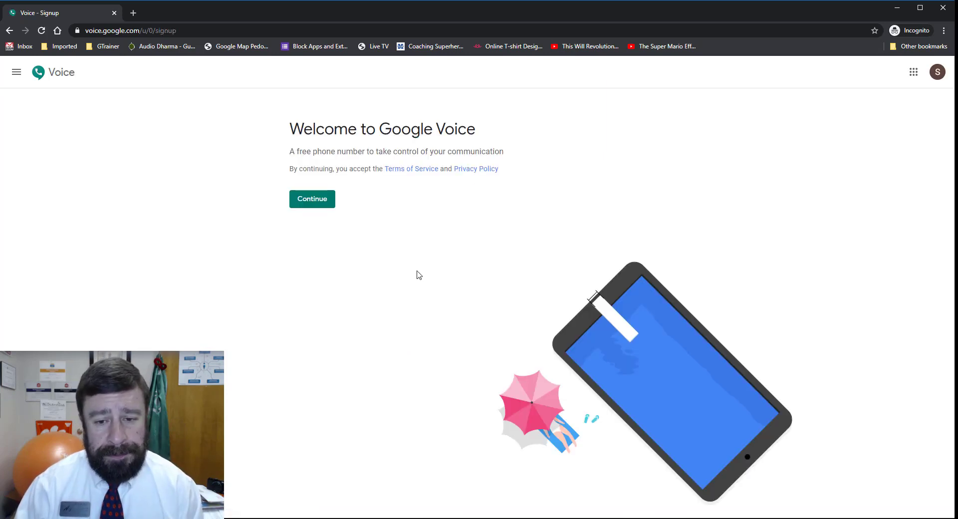
{"action": "left_click", "coordinate": [313, 199]}
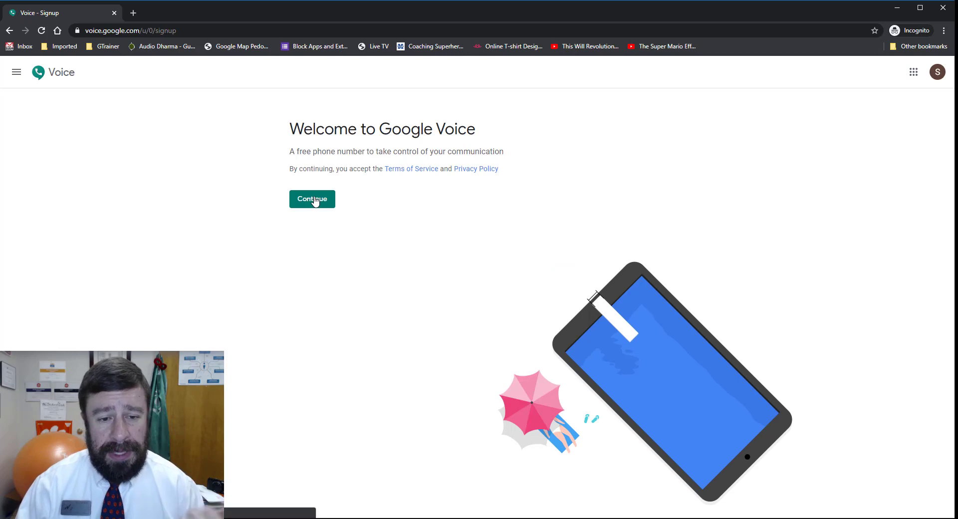
{"action": "left_click", "coordinate": [314, 199]}
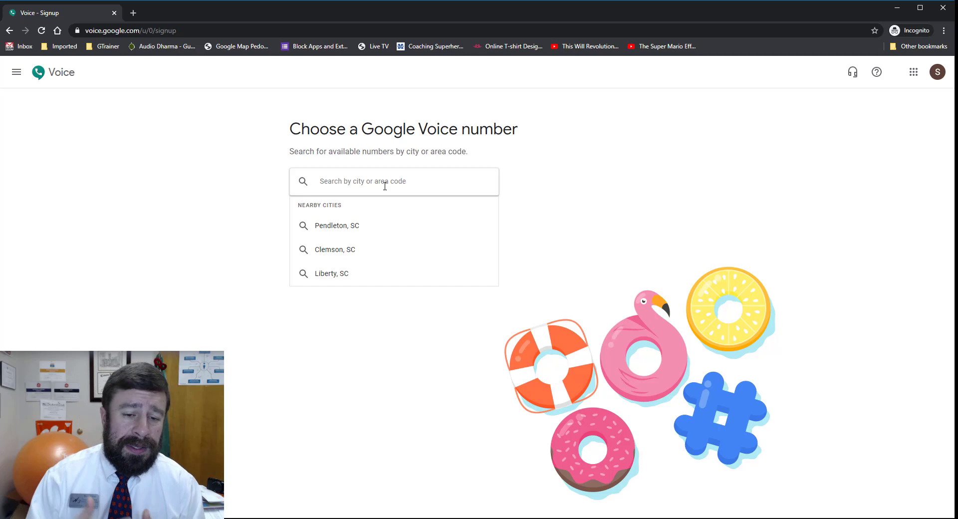
{"action": "left_click", "coordinate": [338, 252]}
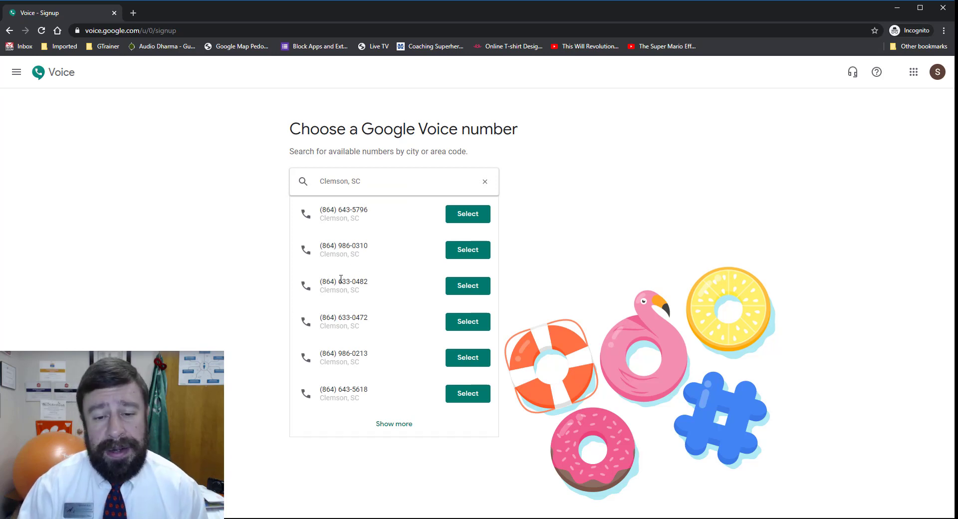
{"action": "left_click_drag", "start_coordinate": [357, 182], "coordinate": [296, 179]}
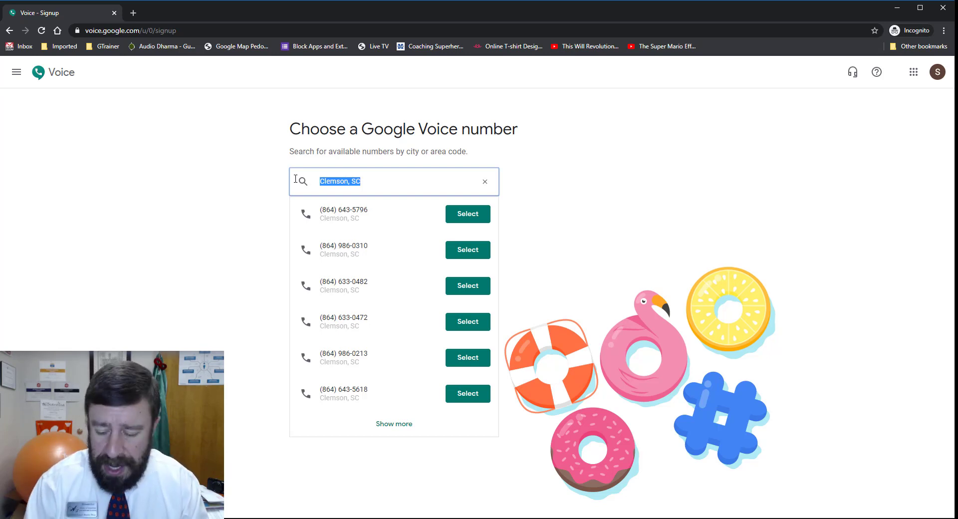
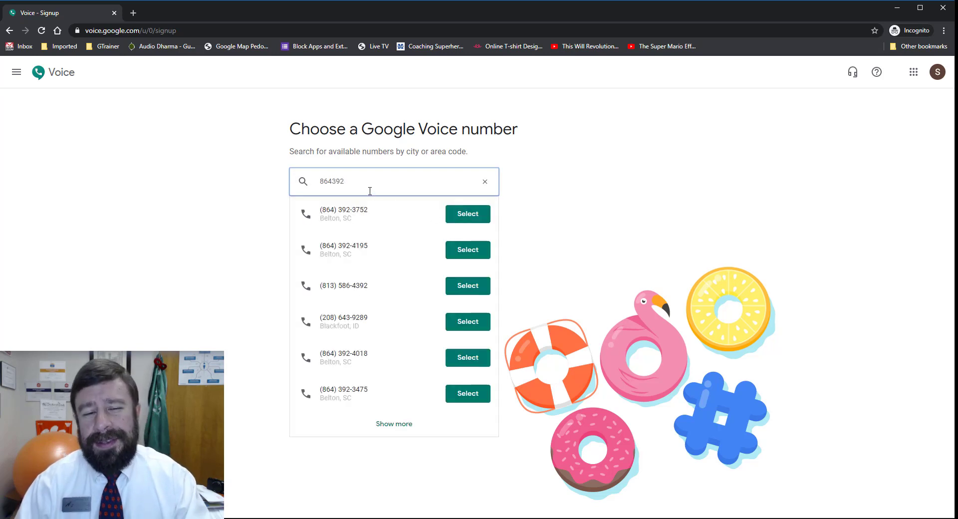
{"action": "left_click_drag", "start_coordinate": [368, 189], "coordinate": [273, 181]}
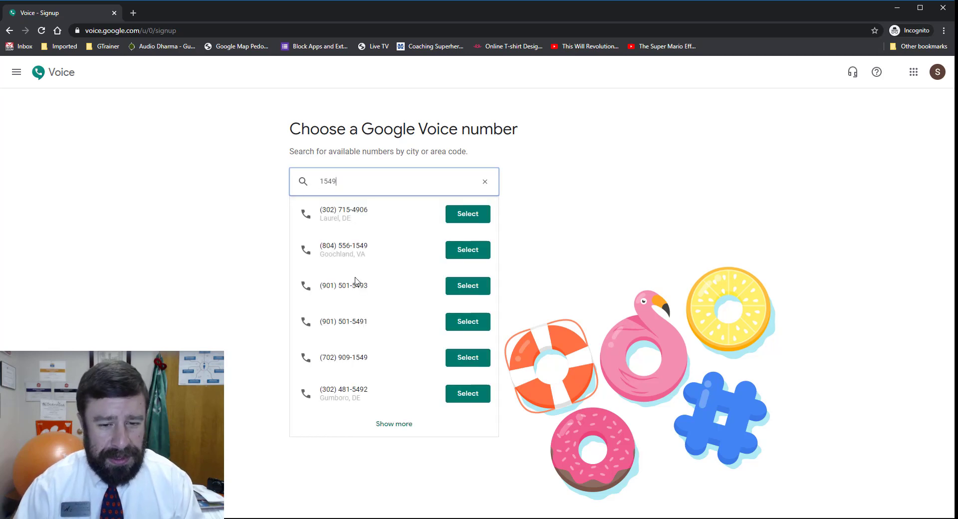
{"action": "left_click_drag", "start_coordinate": [361, 183], "coordinate": [315, 179]}
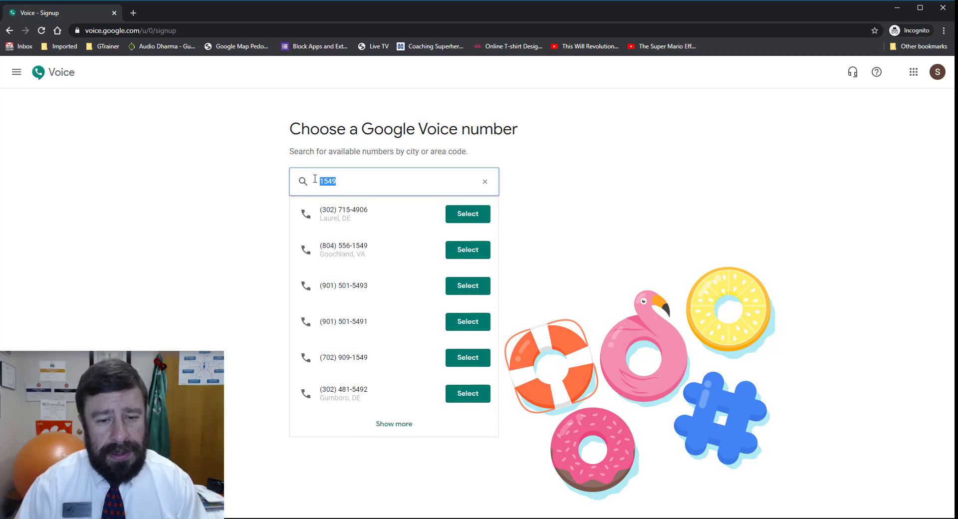
{"action": "left_click", "coordinate": [485, 182]}
{"action": "left_click", "coordinate": [349, 249]}
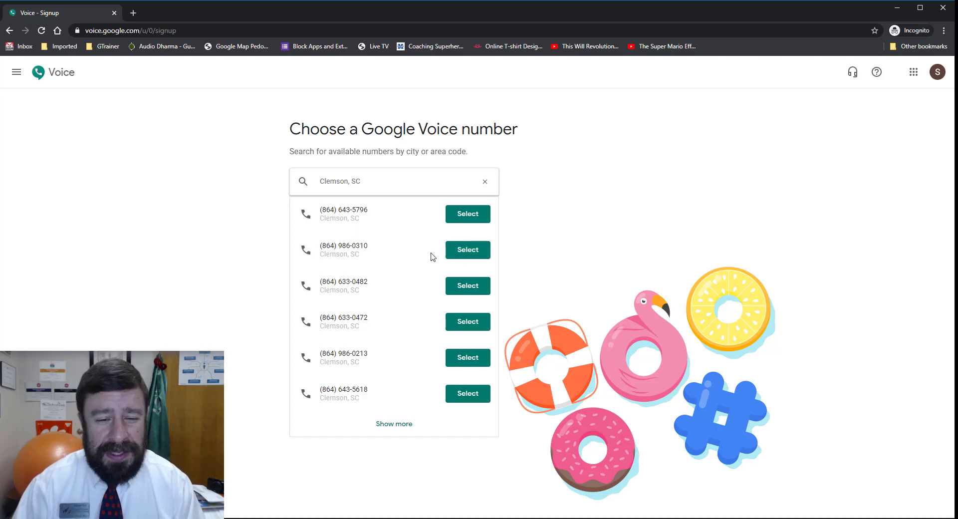
{"action": "left_click", "coordinate": [473, 255]}
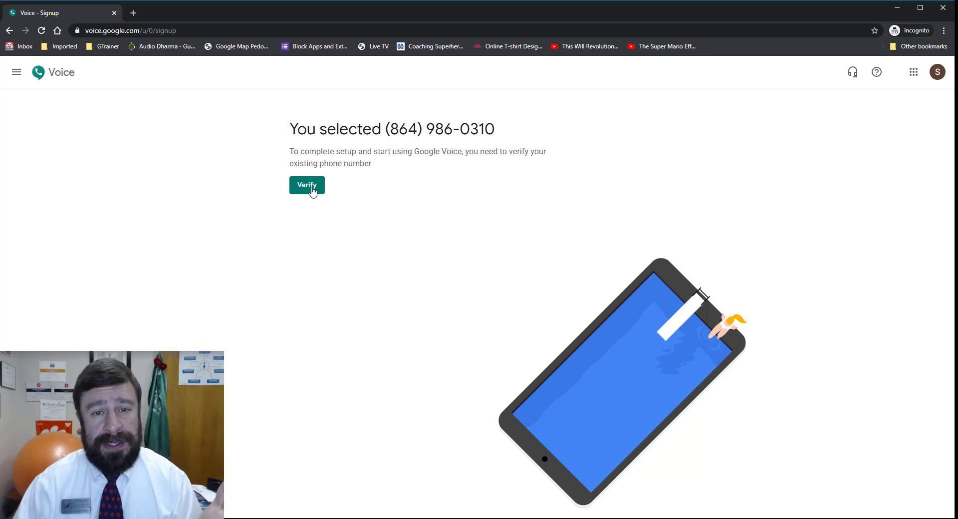
{"action": "left_click", "coordinate": [313, 191]}
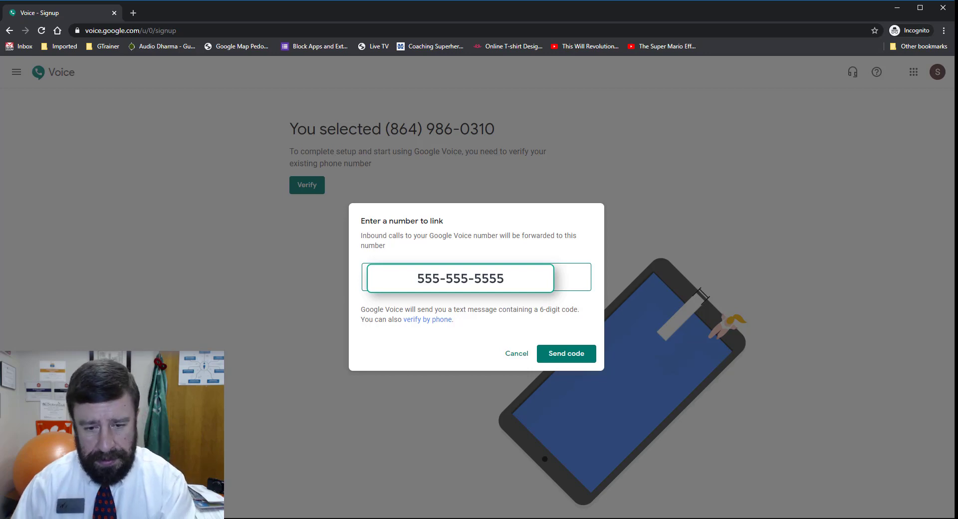
{"action": "left_click", "coordinate": [566, 354]}
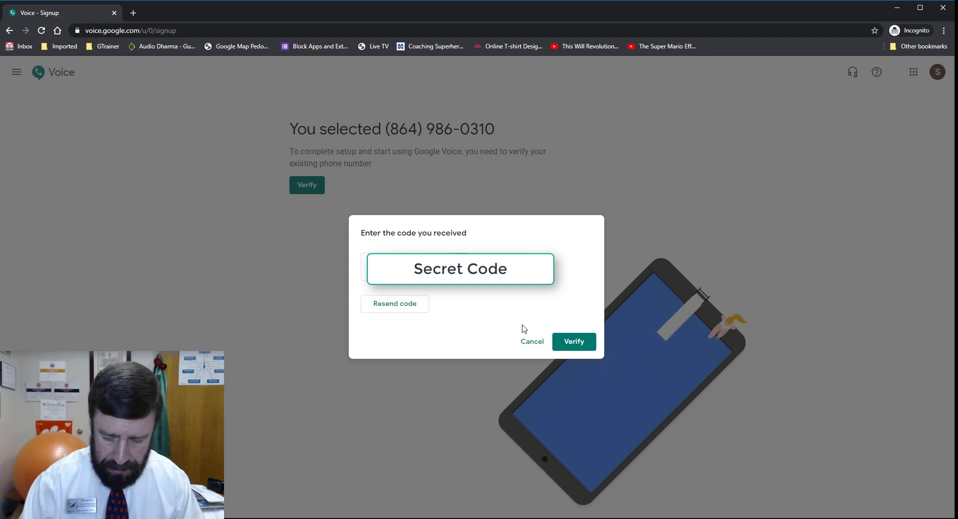
Verify the received code and claim the linked phone number for the account.
{"action": "left_click", "coordinate": [563, 335]}
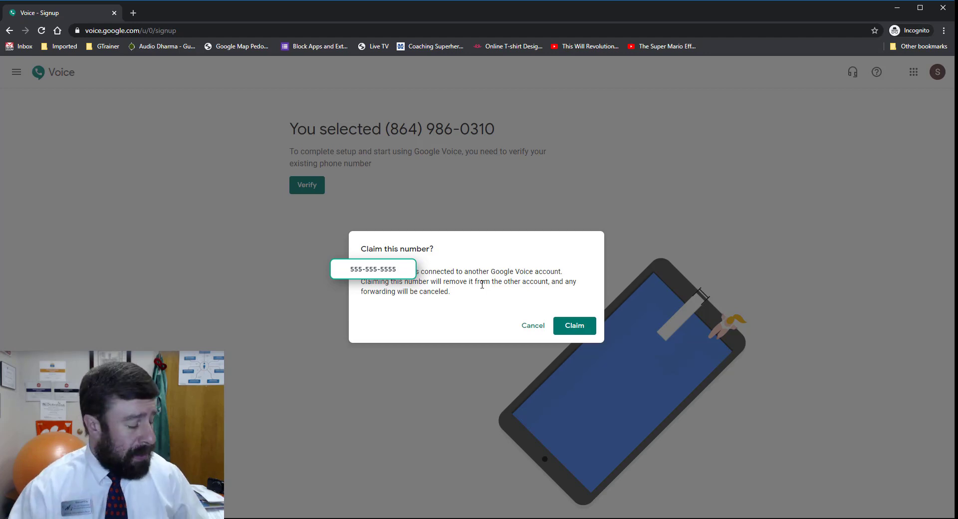
{"action": "left_click", "coordinate": [574, 326]}
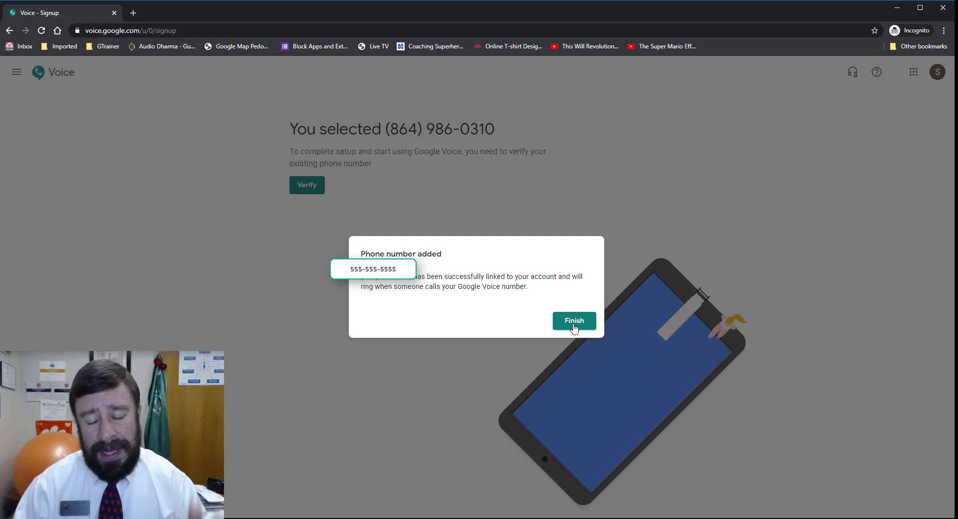
{"action": "left_click", "coordinate": [573, 320]}
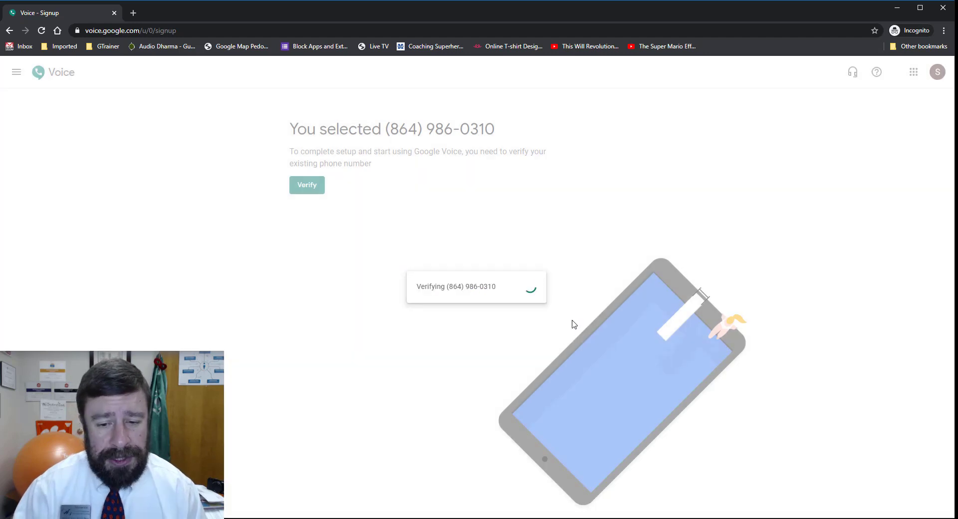
{"action": "left_click_drag", "start_coordinate": [344, 151], "coordinate": [466, 152]}
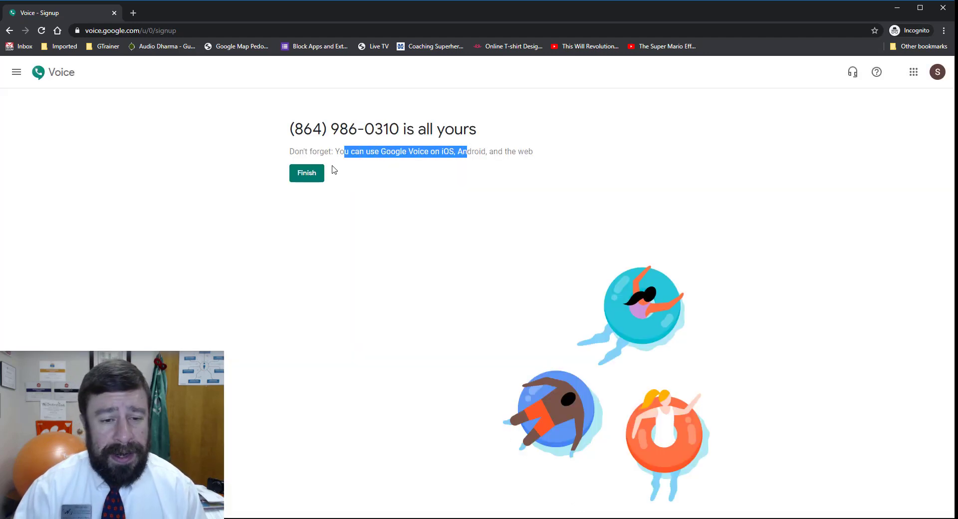
{"action": "left_click", "coordinate": [308, 173]}
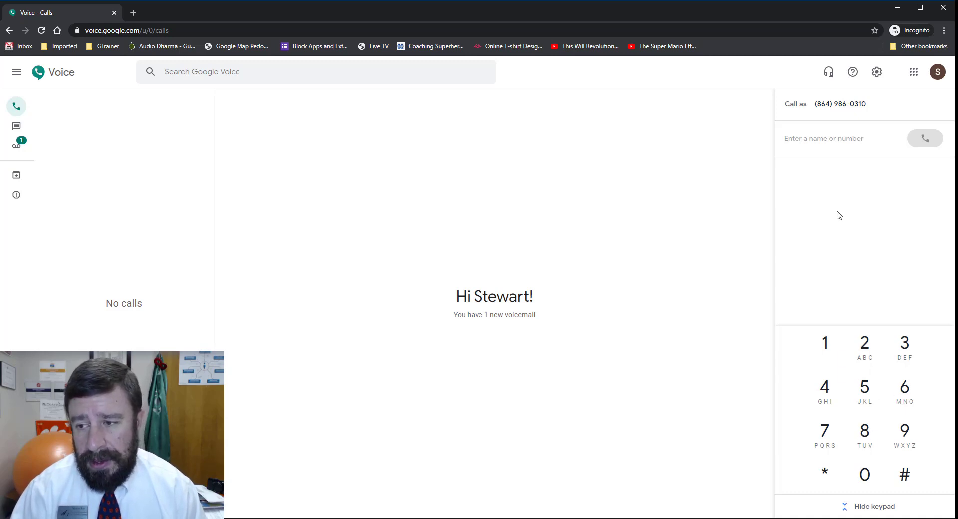
{"action": "left_click", "coordinate": [813, 137]}
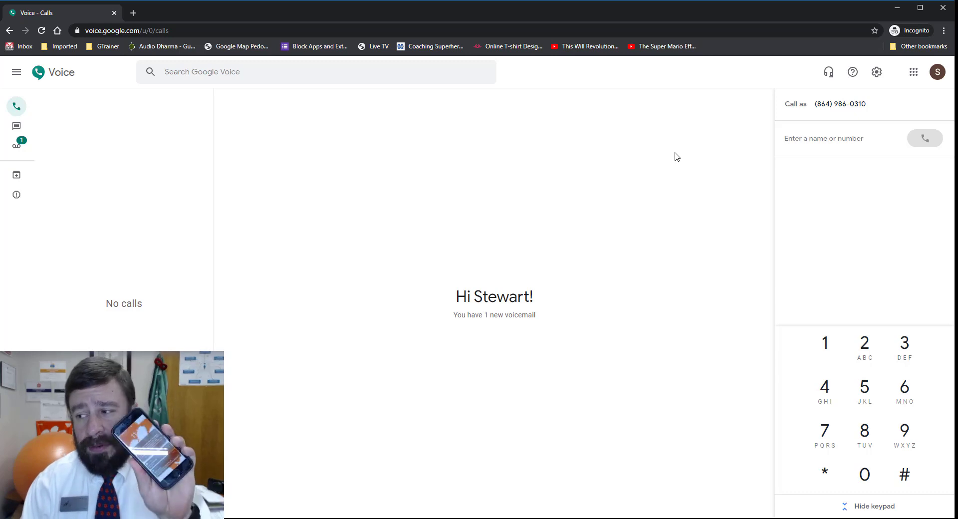
Paste the number, call it from the browser, and allow microphone access.
{"action": "key", "text": "ctrl+v"}
{"action": "left_click", "coordinate": [924, 139]}
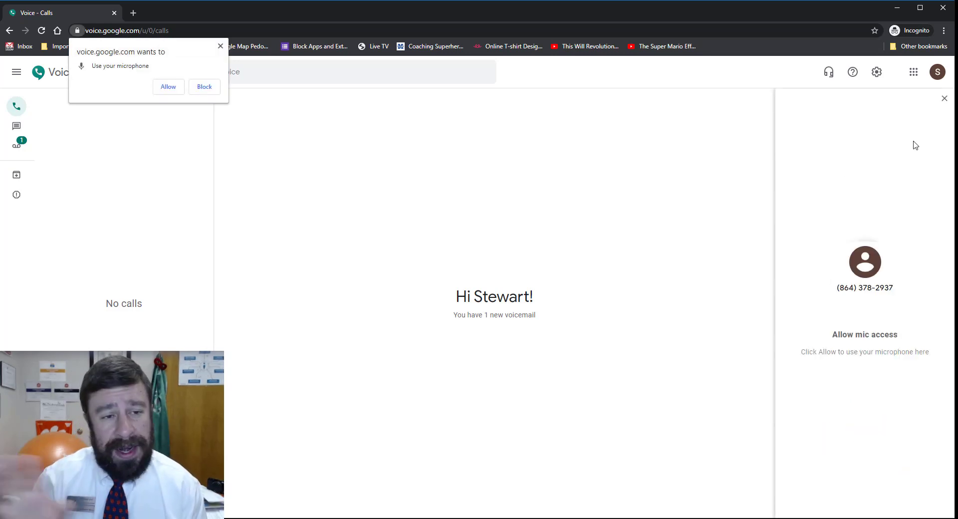
{"action": "left_click", "coordinate": [168, 87]}
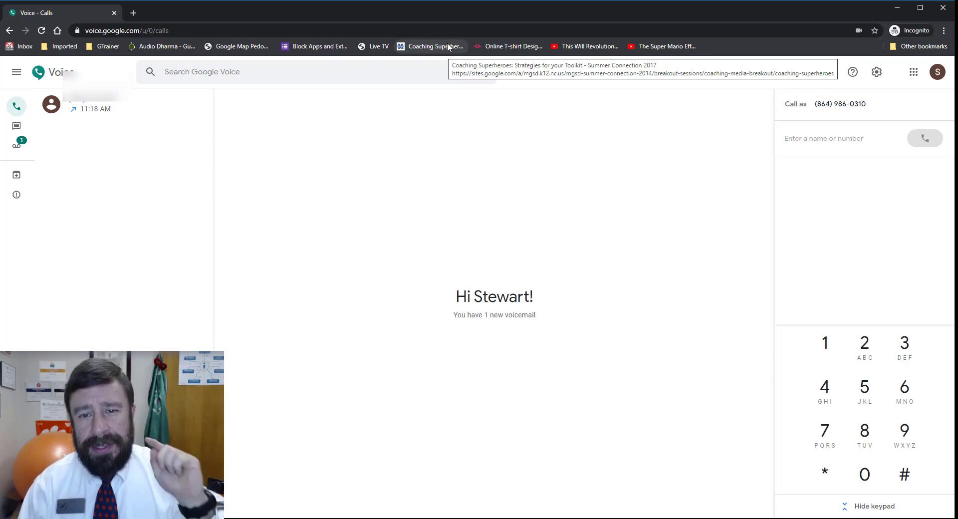
Minimize the incognito window and scroll the established account's transcribed voicemail list.
{"action": "left_click", "coordinate": [896, 8]}
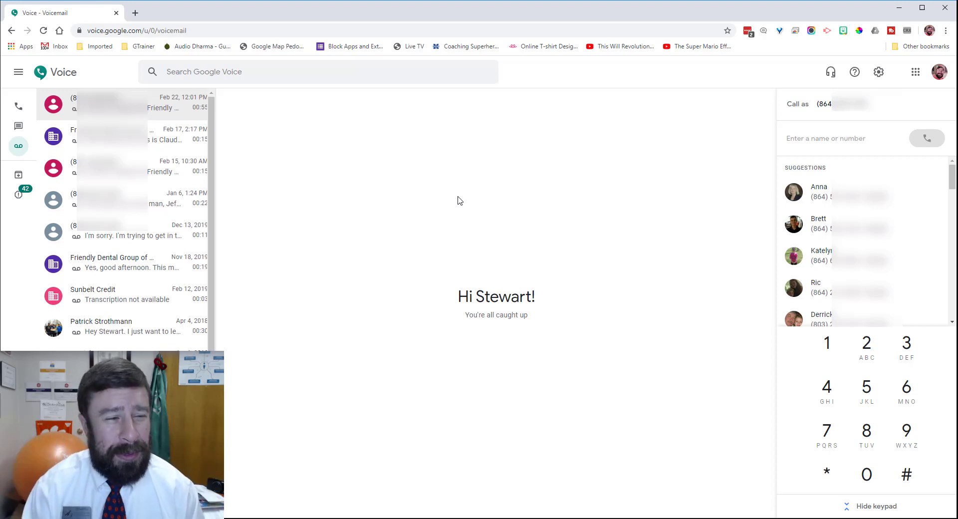
{"action": "scroll", "coordinate": [119, 295], "scroll_direction": "down", "scroll_amount": 5}
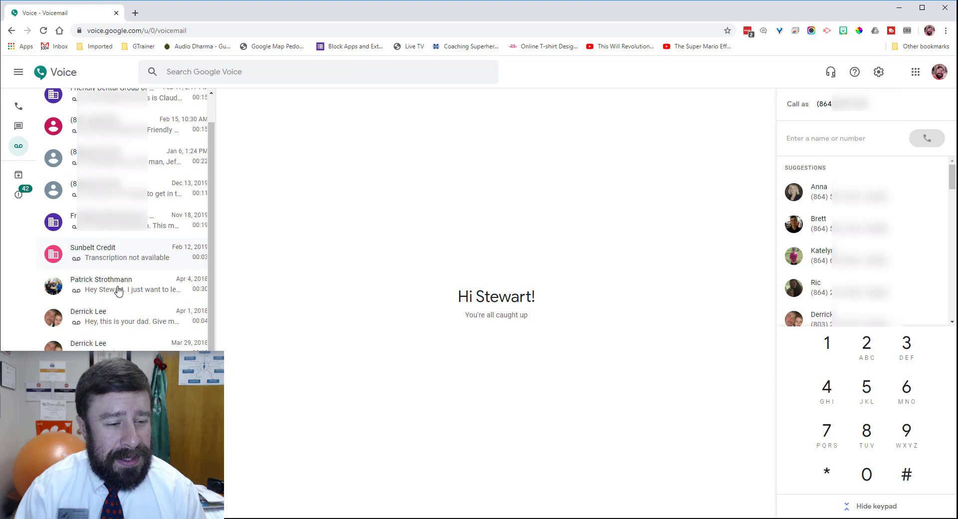
{"action": "scroll", "coordinate": [117, 300], "scroll_direction": "up", "scroll_amount": 5}
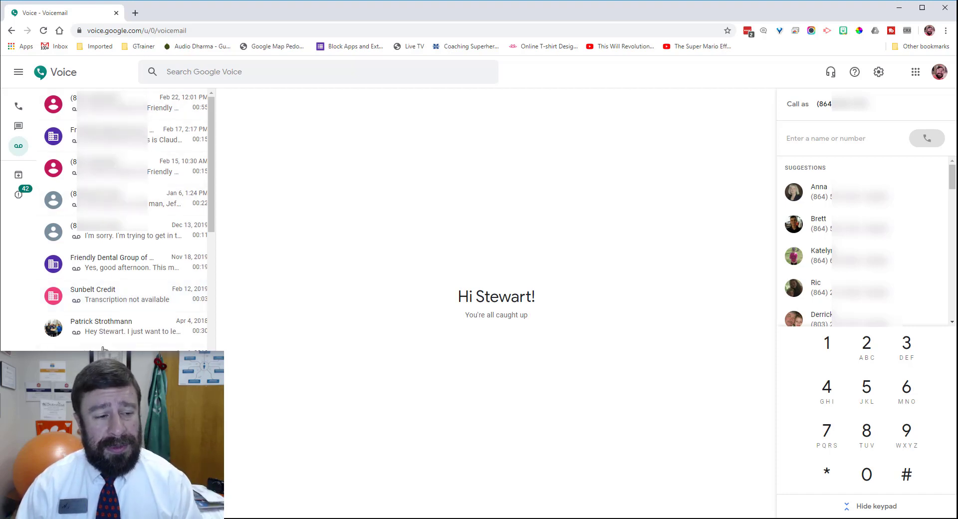
Open the Spam folder and scroll its 42 flagged calls and voicemails.
{"action": "left_click", "coordinate": [20, 196]}
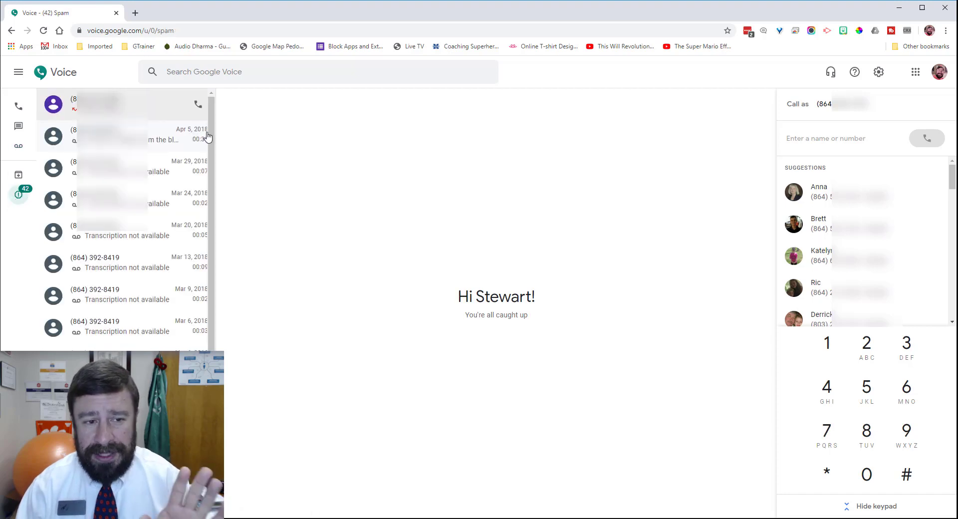
{"action": "left_click_drag", "start_coordinate": [210, 141], "coordinate": [199, 172]}
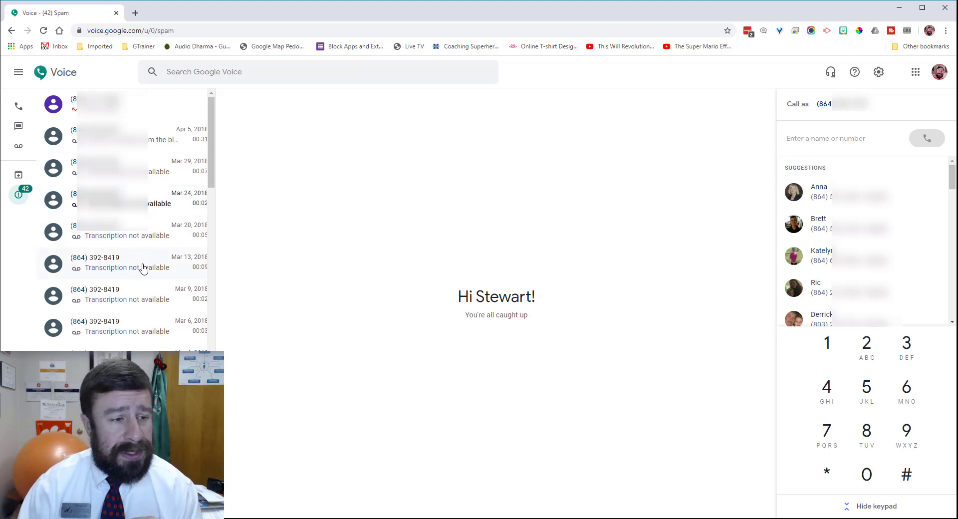
Open Calls and scroll through the 2019 incoming and missed call history.
{"action": "left_click", "coordinate": [18, 105]}
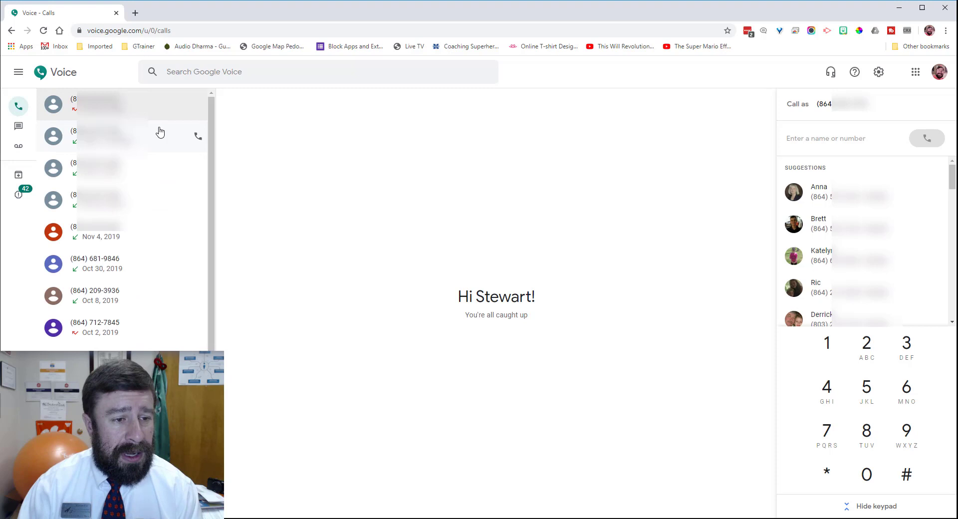
{"action": "scroll", "coordinate": [92, 272], "scroll_direction": "down", "scroll_amount": 5}
{"action": "scroll", "coordinate": [87, 289], "scroll_direction": "up", "scroll_amount": 5}
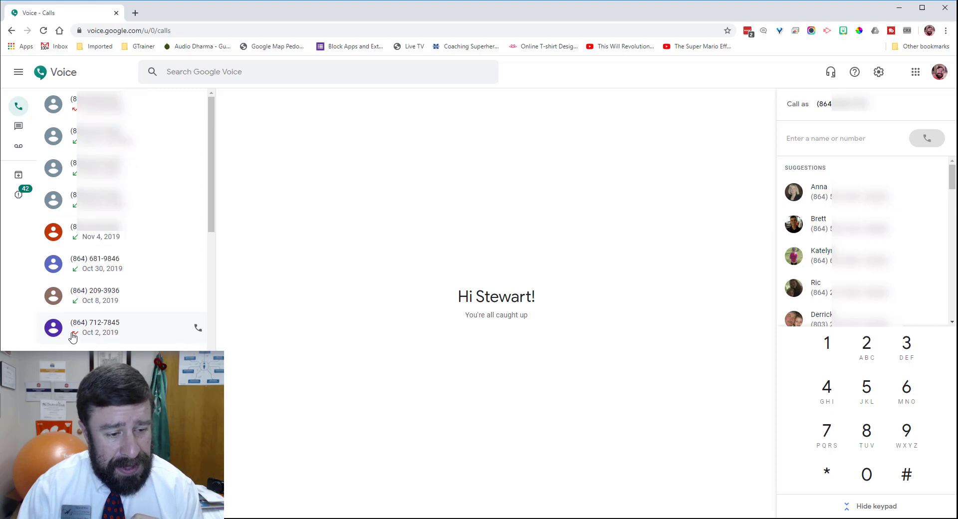
{"action": "scroll", "coordinate": [90, 319], "scroll_direction": "down", "scroll_amount": 5}
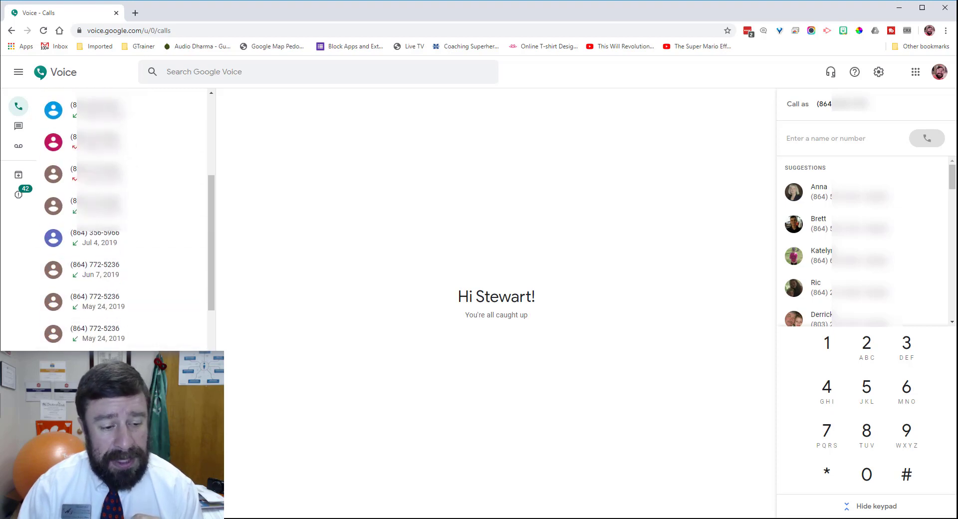
{"action": "scroll", "coordinate": [194, 320], "scroll_direction": "up", "scroll_amount": 5}
Open Messages, view the Oct 3, 2014 reunion conversation, and place the cursor in its reply box.
{"action": "left_click", "coordinate": [18, 126]}
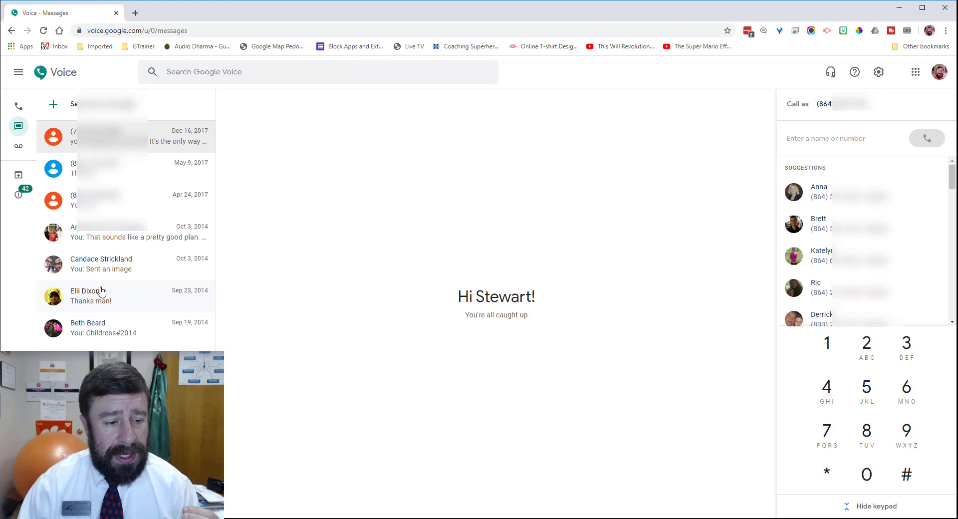
{"action": "left_click", "coordinate": [103, 235]}
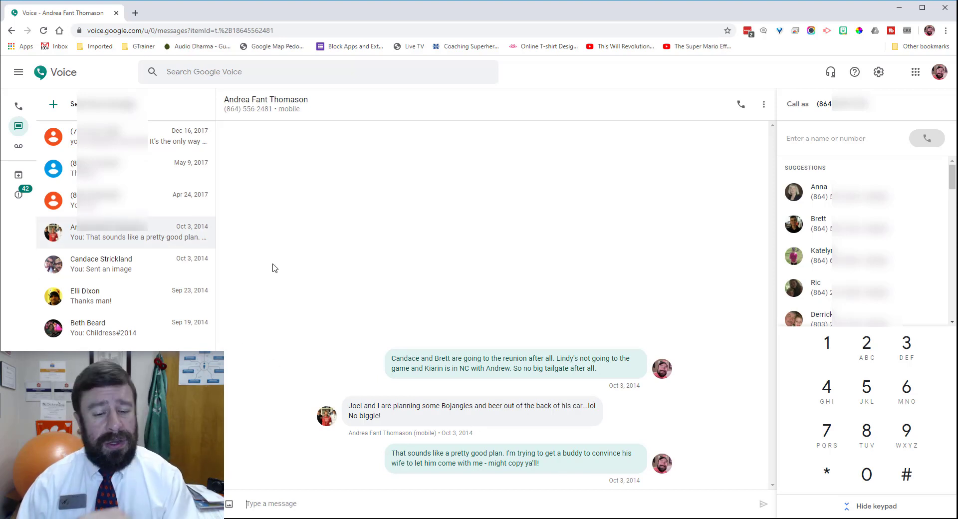
{"action": "left_click", "coordinate": [105, 233]}
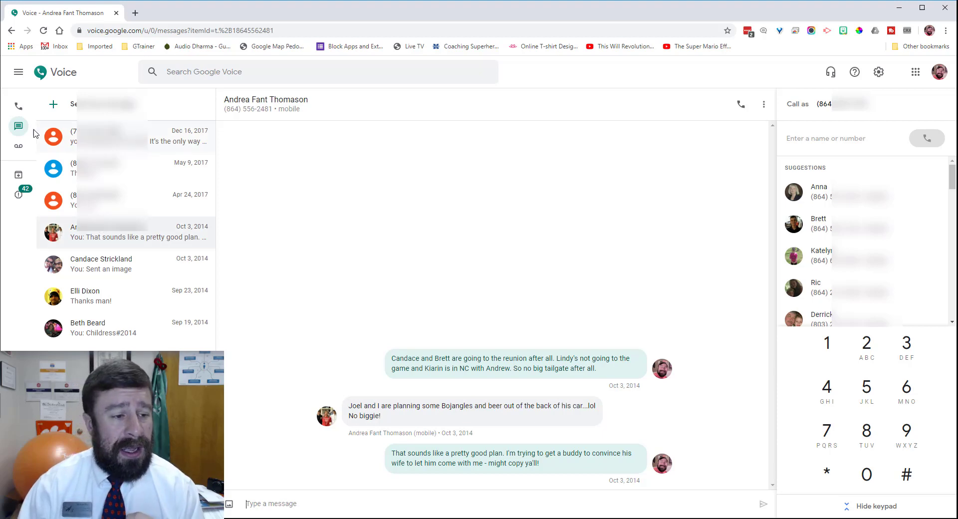
Open the Apr 1, 2018 voicemail, highlight its 'Give me a call back' transcript, and play the recording.
{"action": "left_click", "coordinate": [20, 145]}
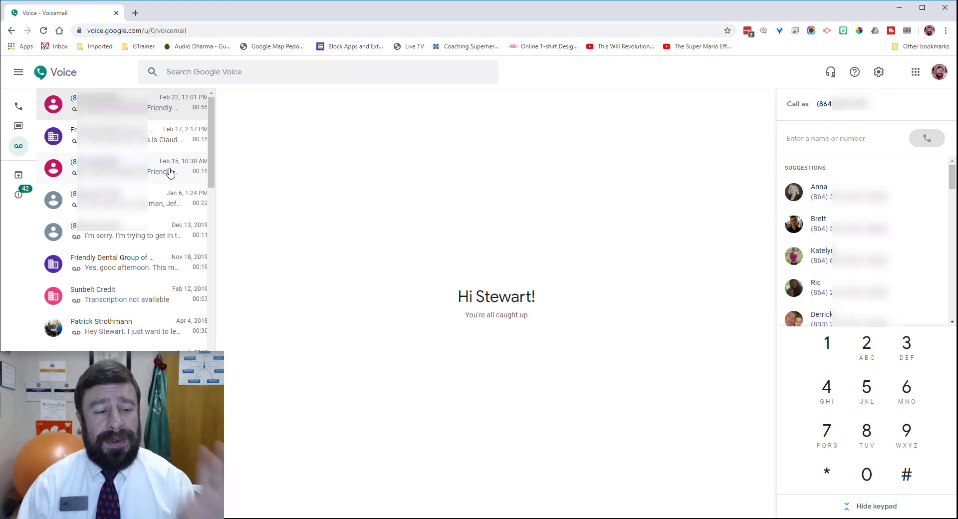
{"action": "left_click_drag", "start_coordinate": [213, 150], "coordinate": [212, 202]}
{"action": "left_click", "coordinate": [131, 207]}
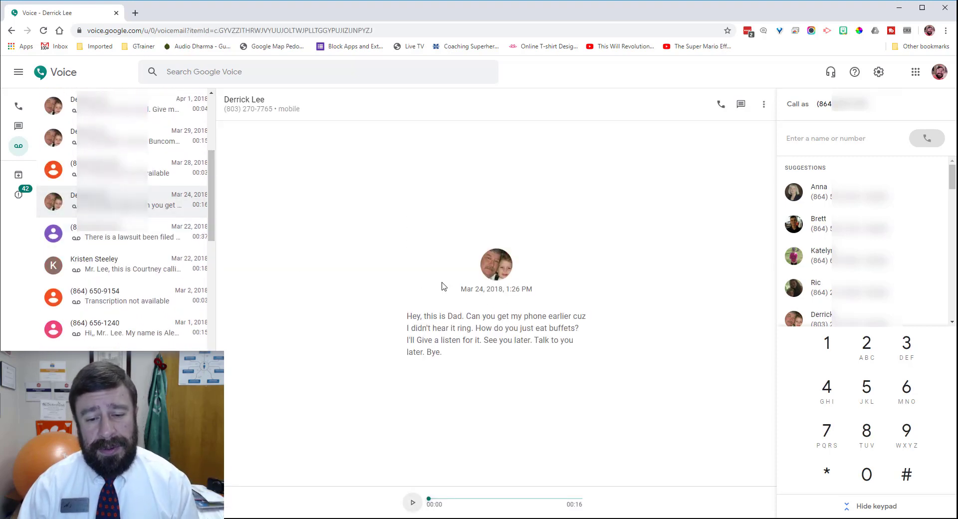
{"action": "left_click_drag", "start_coordinate": [423, 332], "coordinate": [574, 330]}
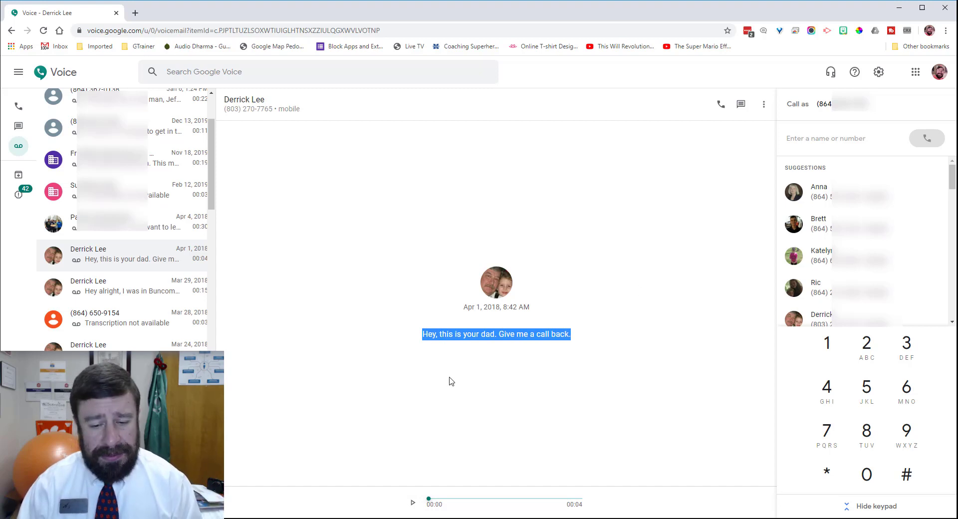
{"action": "left_click", "coordinate": [412, 503]}
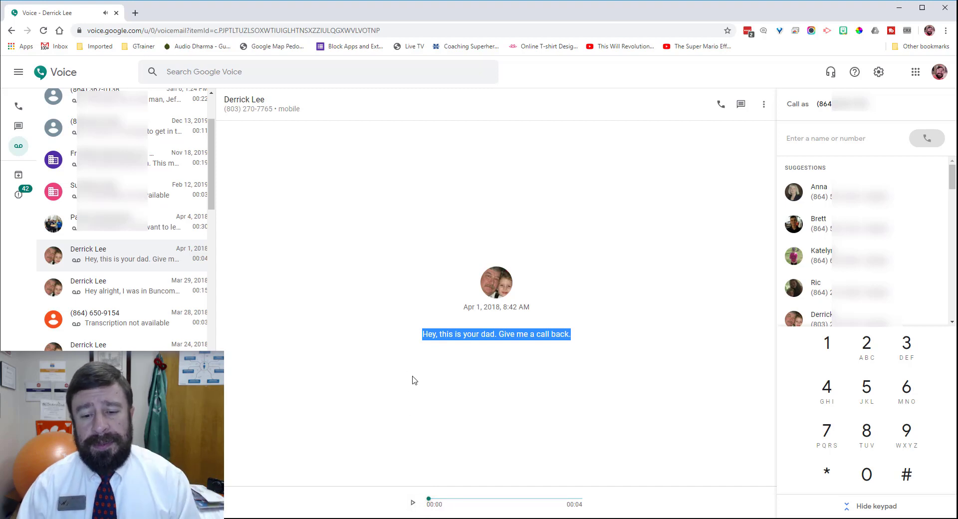
{"action": "left_click", "coordinate": [547, 333]}
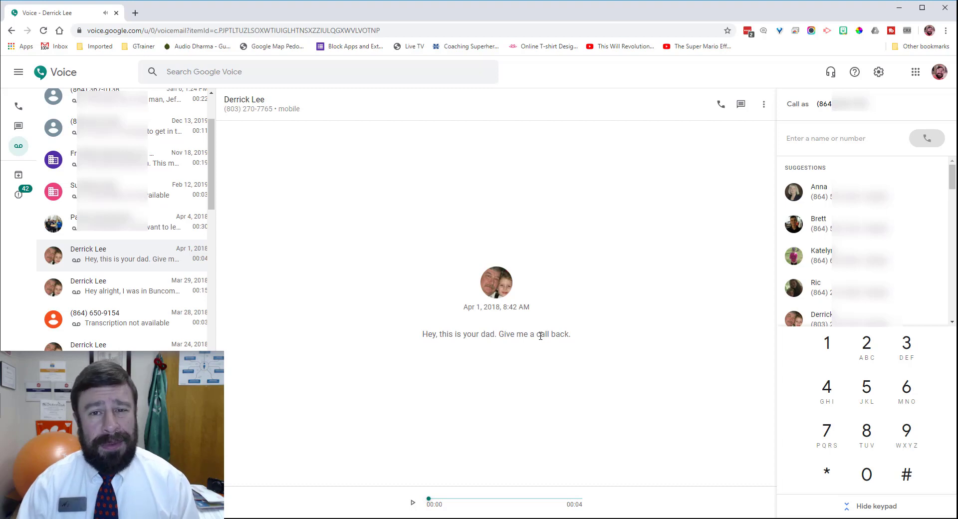